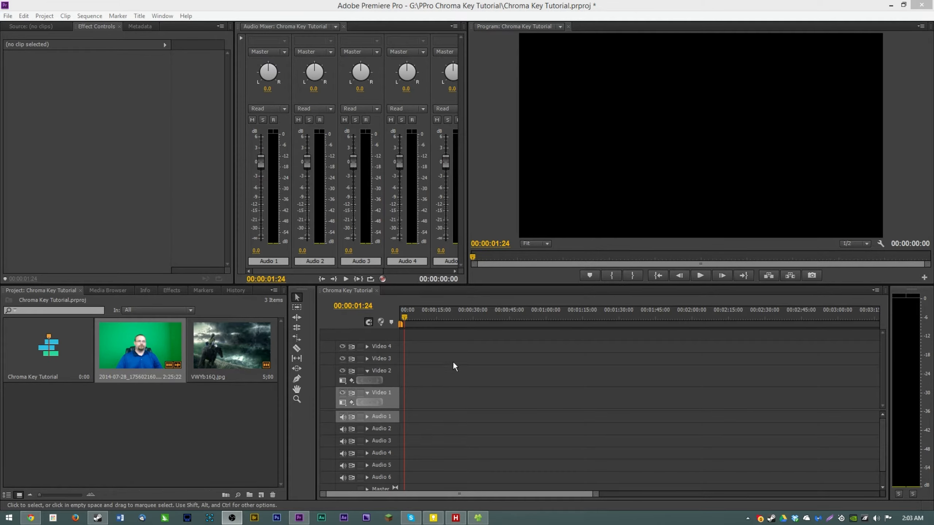
Preview the recording 2014-07-28_175602160.mp4 from the PPro Chroma Key Tutorial folder in File Explorer and return to the Premiere Pro project.
left_click(478, 518)
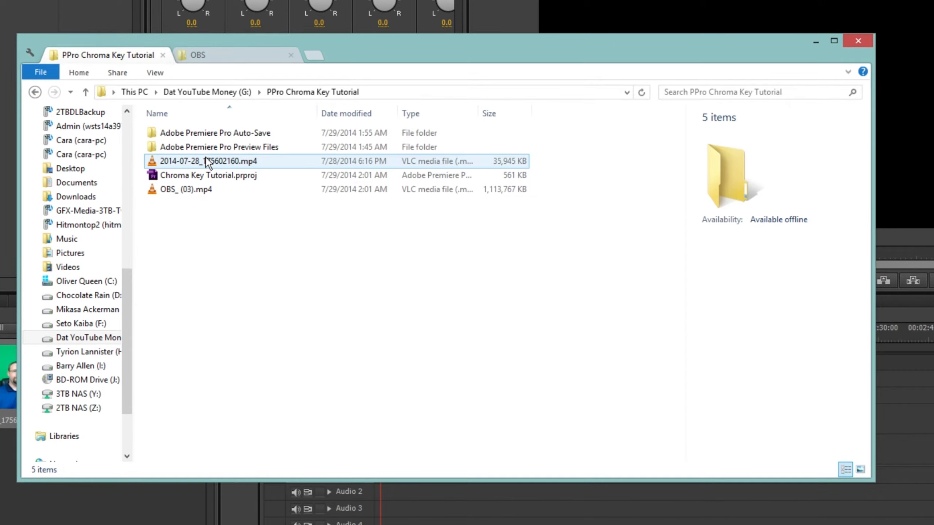
double_click(206, 158)
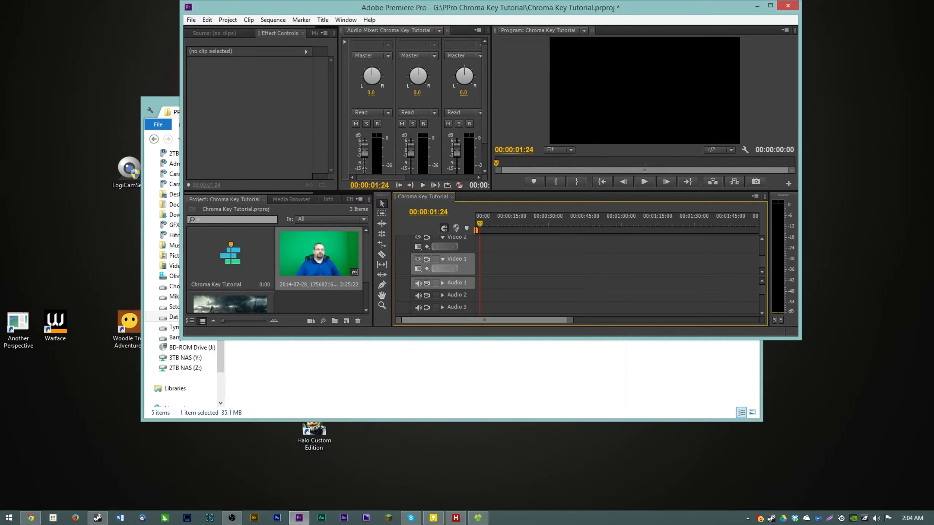
double_click(511, 11)
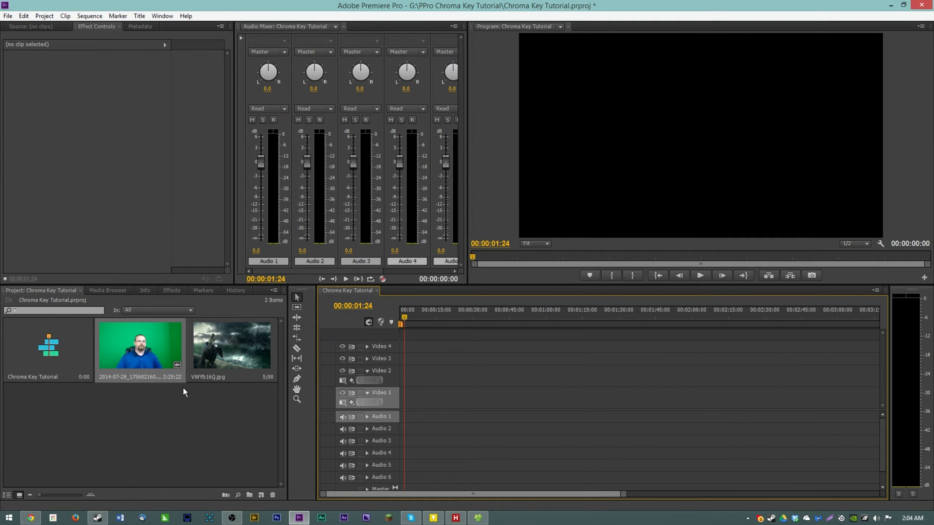
left_click_drag(145, 355, 423, 397)
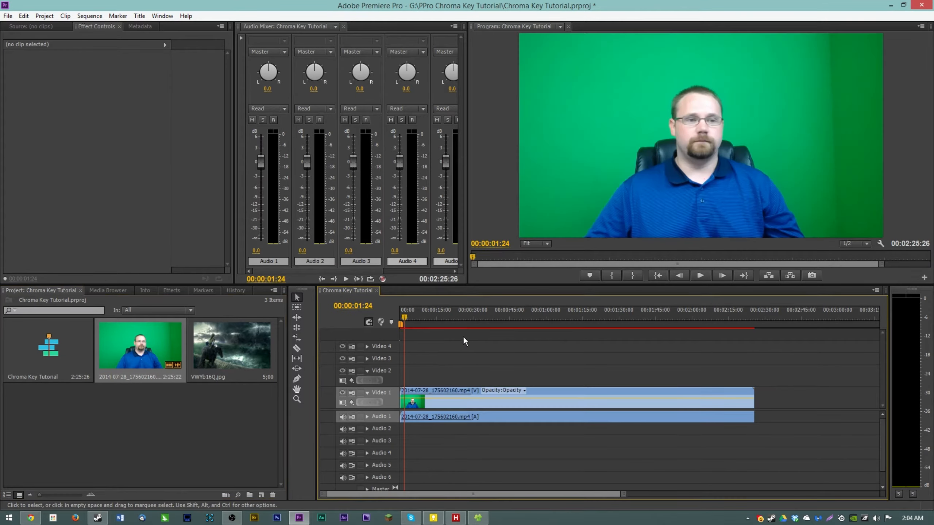
left_click(512, 325)
left_click(624, 319)
left_click(550, 396)
key("Delete")
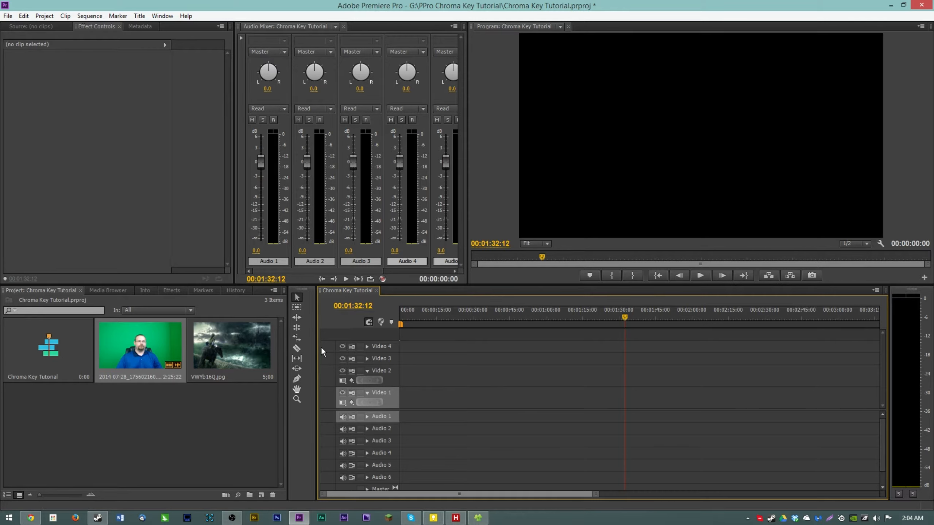
left_click(170, 450)
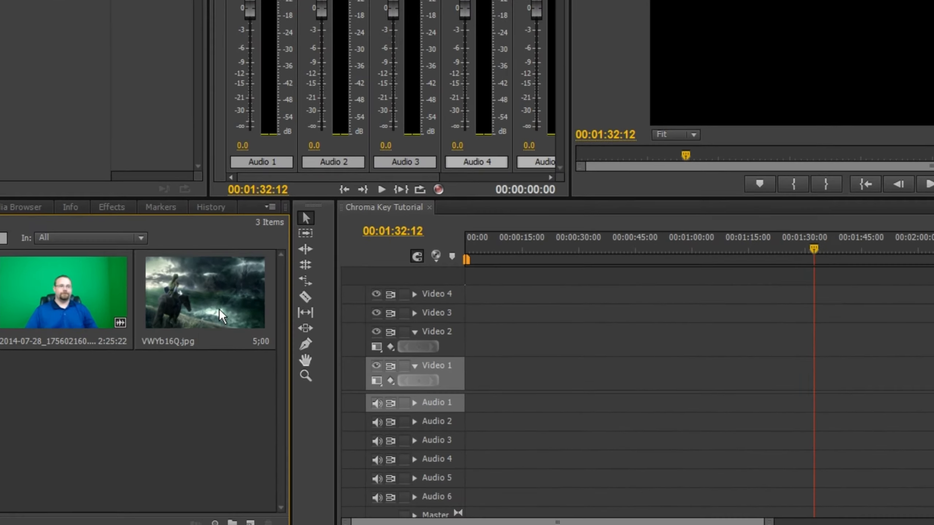
Place VWYb16Q.jpg at the start of Video 1, extend it to about 26:19, and enlarge it to fill the frame.
left_click_drag(240, 356, 392, 338)
left_click_drag(453, 281, 475, 402)
left_click_drag(492, 368, 575, 367)
left_click(545, 247)
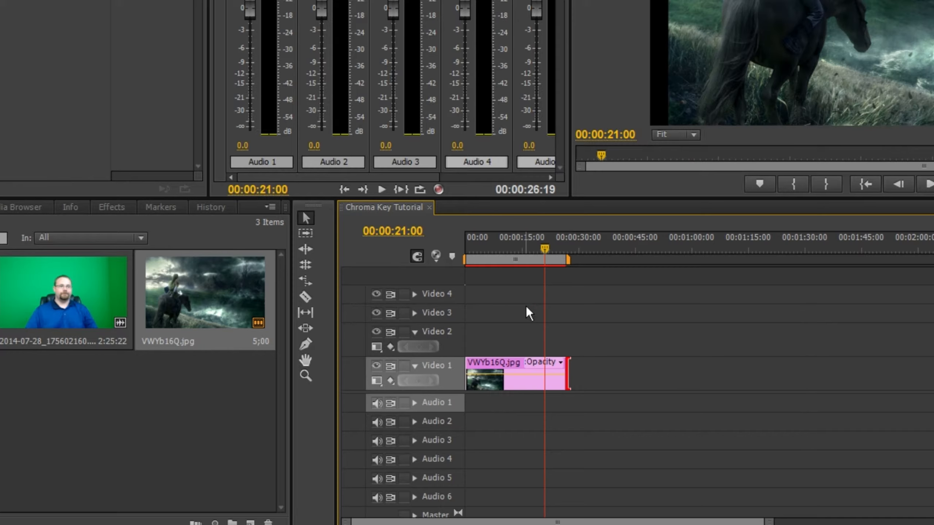
left_click(533, 369)
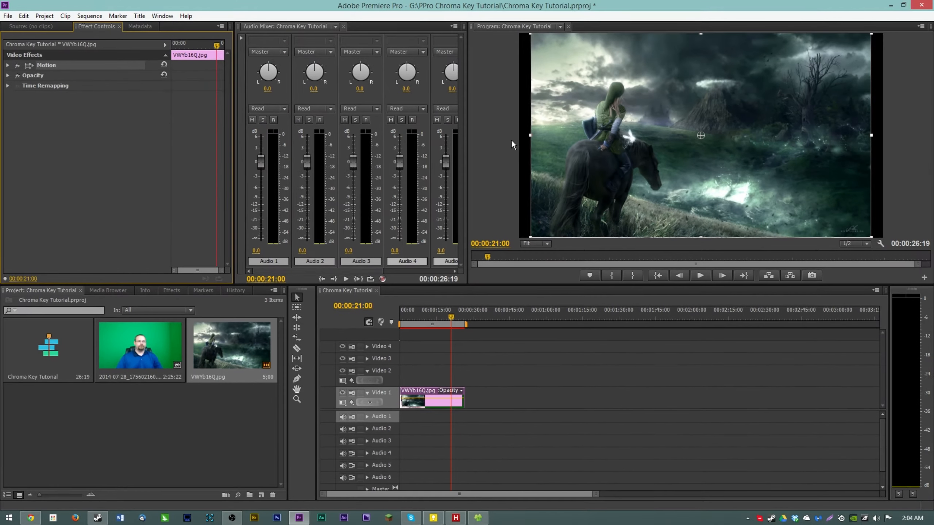
left_click_drag(529, 135, 509, 135)
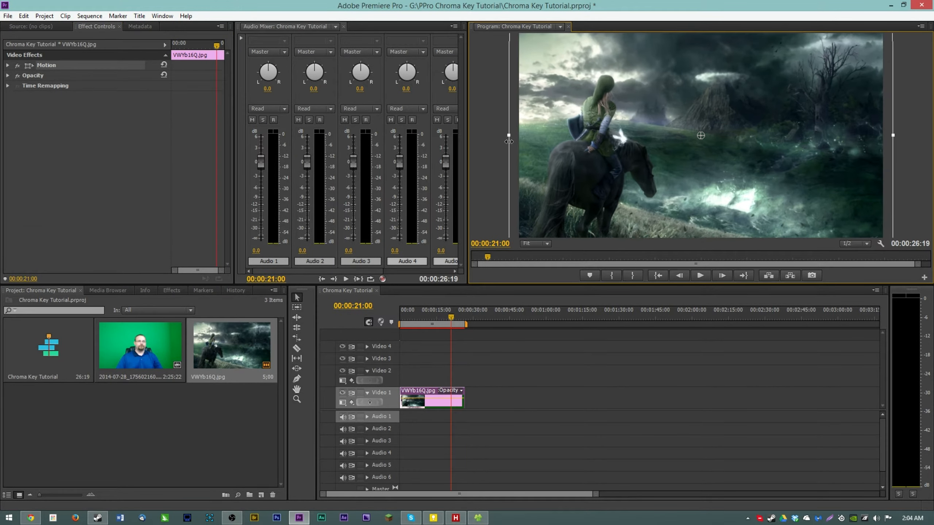
Add the green-screen clip on Video 2 above the image, cut off the excess, and trim its end to match the image.
left_click_drag(181, 347, 442, 382)
key("c")
left_click(550, 381)
key("v")
left_click(531, 379)
key("Delete")
left_click(619, 384)
left_click_drag(604, 379, 465, 379)
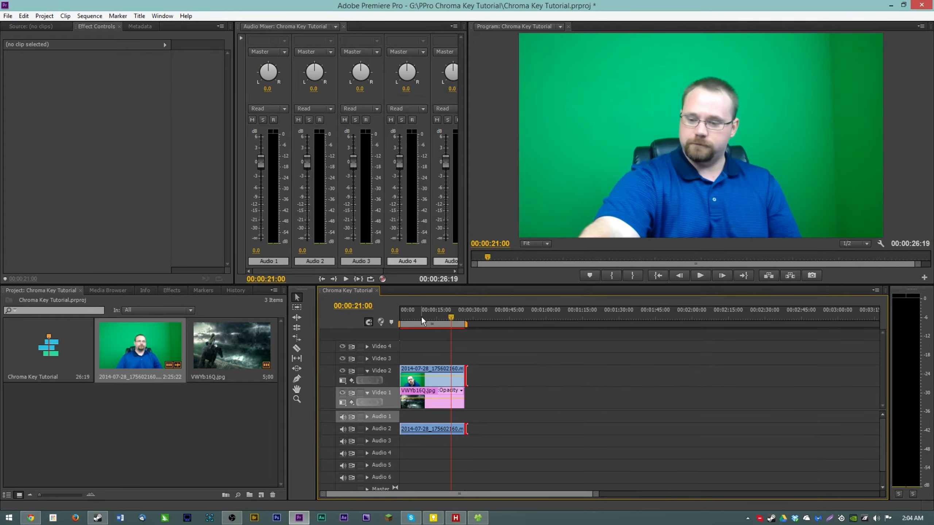
Replace the green-screen clip on Video 2 with an After Effects composition, dismissing the plug-in warning.
left_click(419, 381)
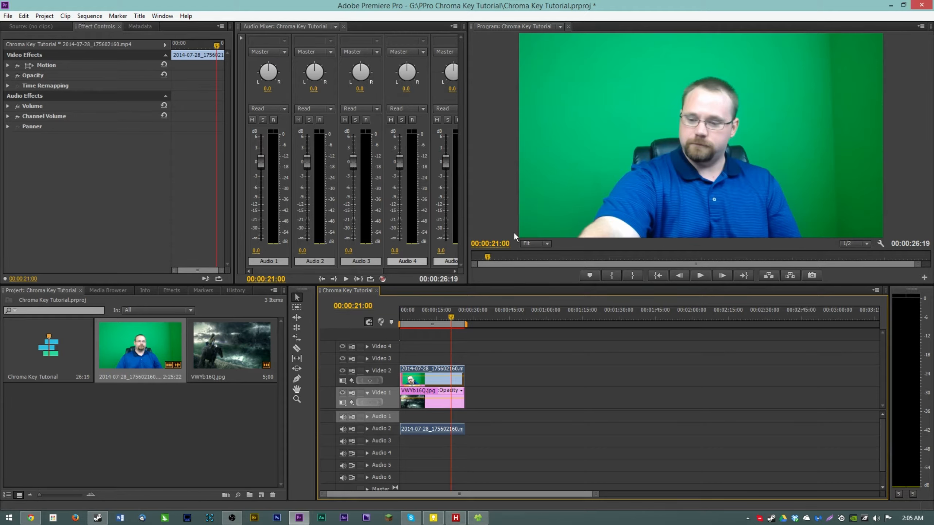
right_click(429, 380)
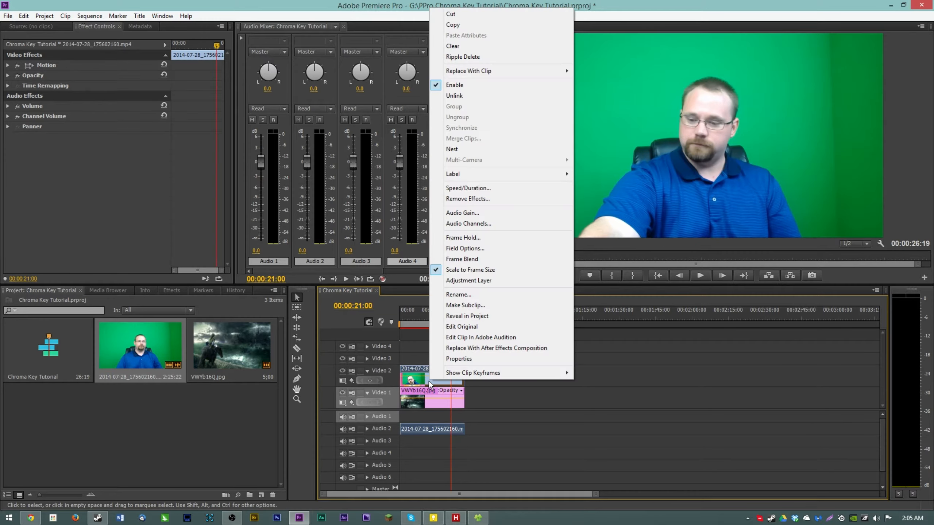
left_click(459, 350)
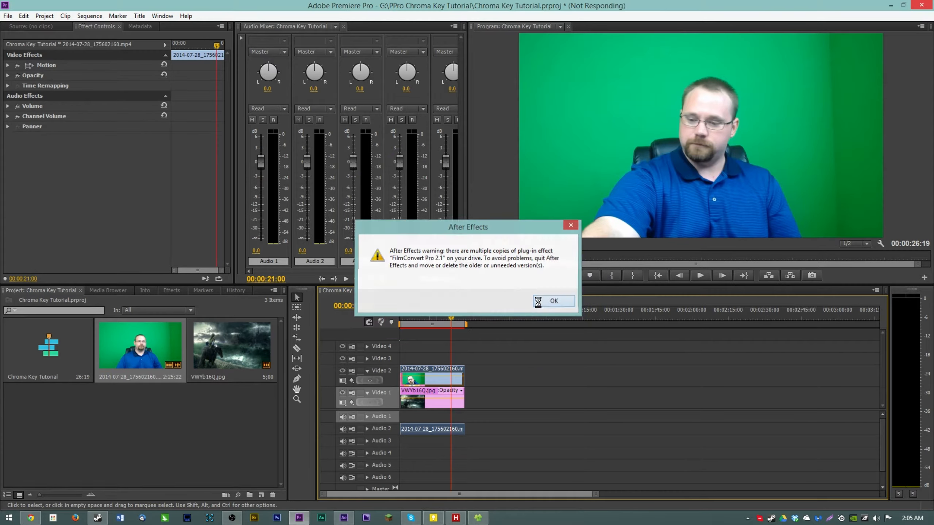
left_click(546, 303)
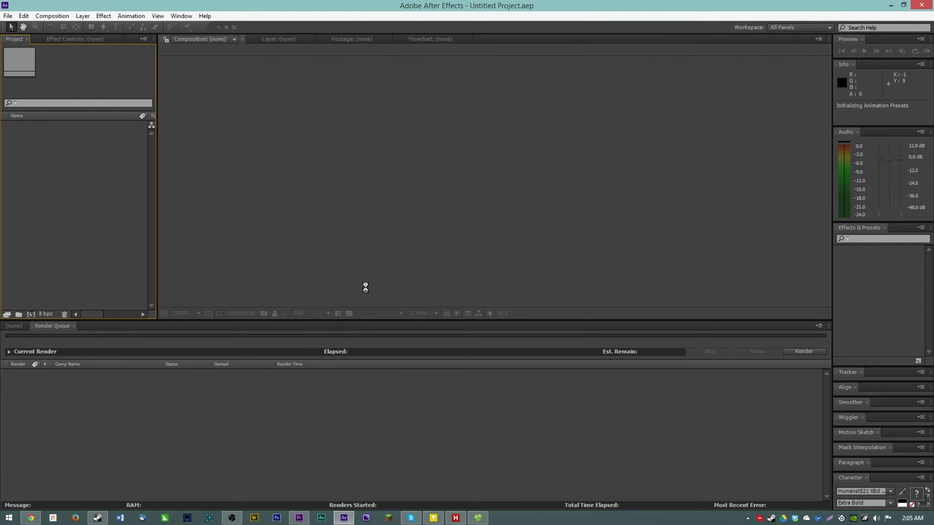
Save the After Effects project as Untitled Project.aep in the PPro Chroma Key Tutorial folder on drive G.
key("ctrl+s")
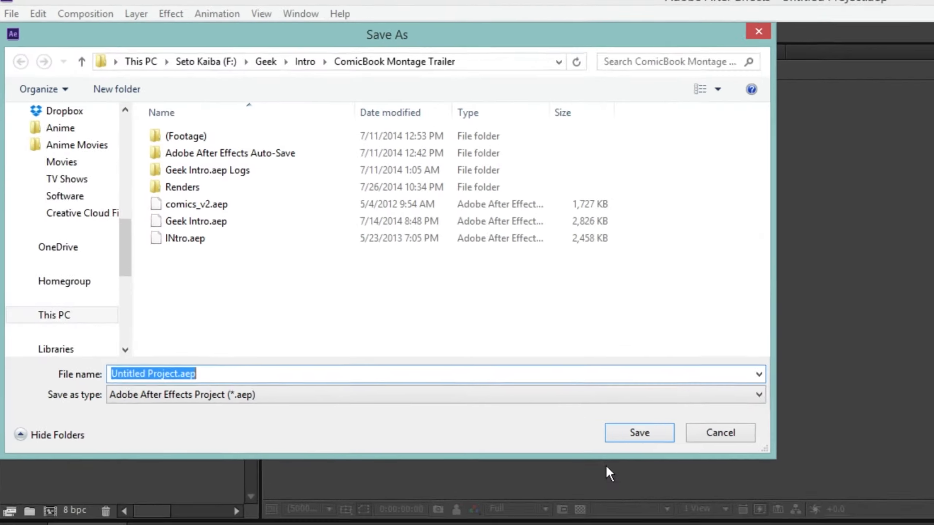
left_click(81, 357)
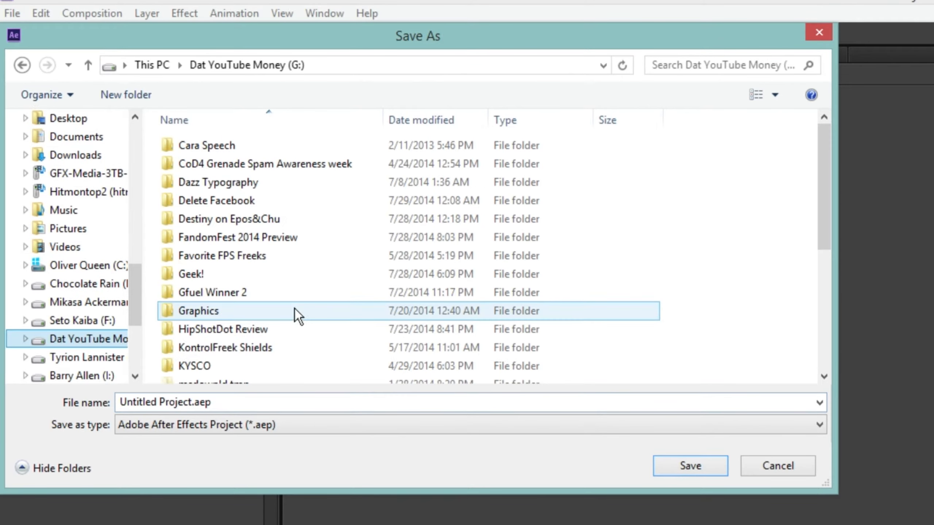
left_click(252, 349)
scroll(250, 353, "down", 3)
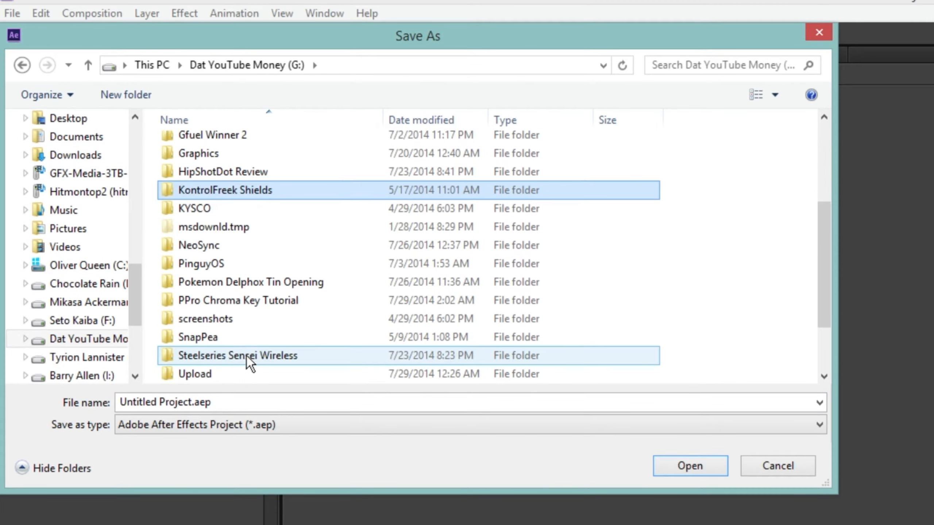
left_click(277, 301)
left_click(277, 301)
double_click(327, 305)
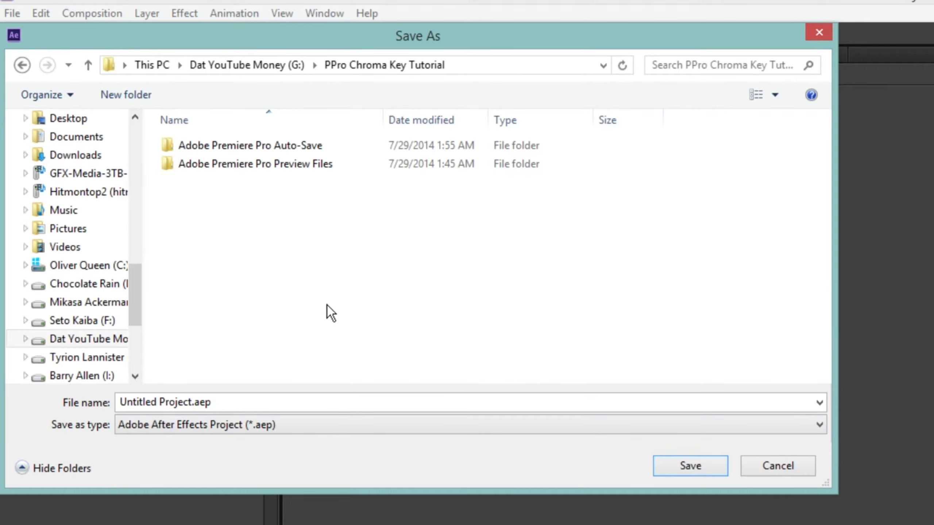
left_click(694, 471)
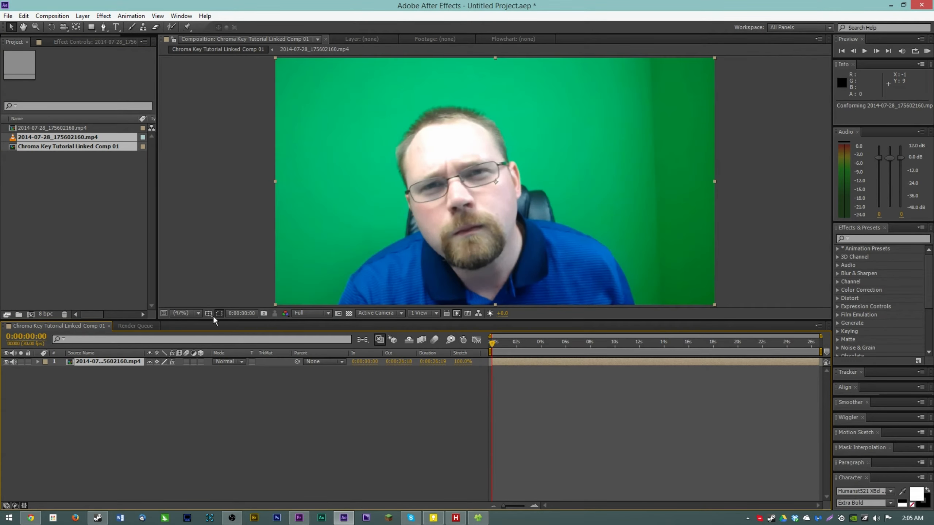
Go to 0:00:16:14 in the linked composition and apply the Keylight (1.2) effect to the green-screen layer.
left_click(566, 356)
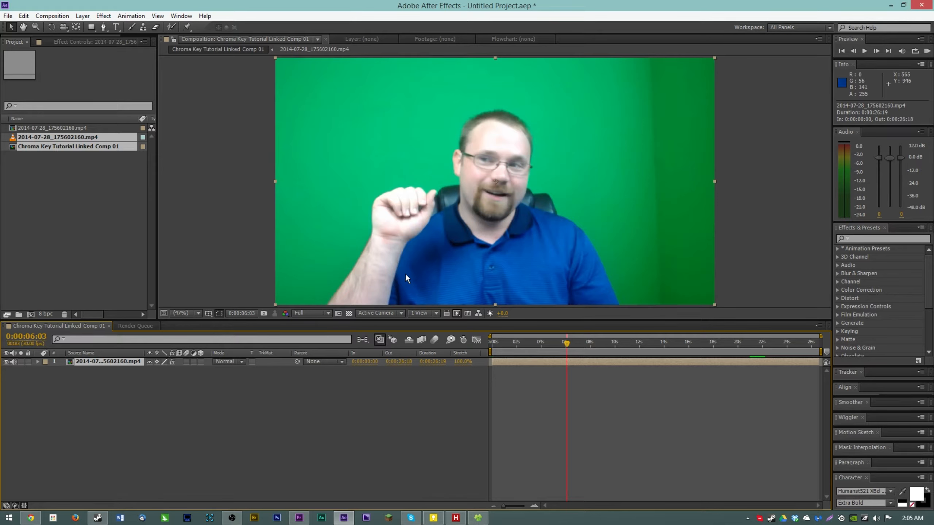
left_click(694, 351)
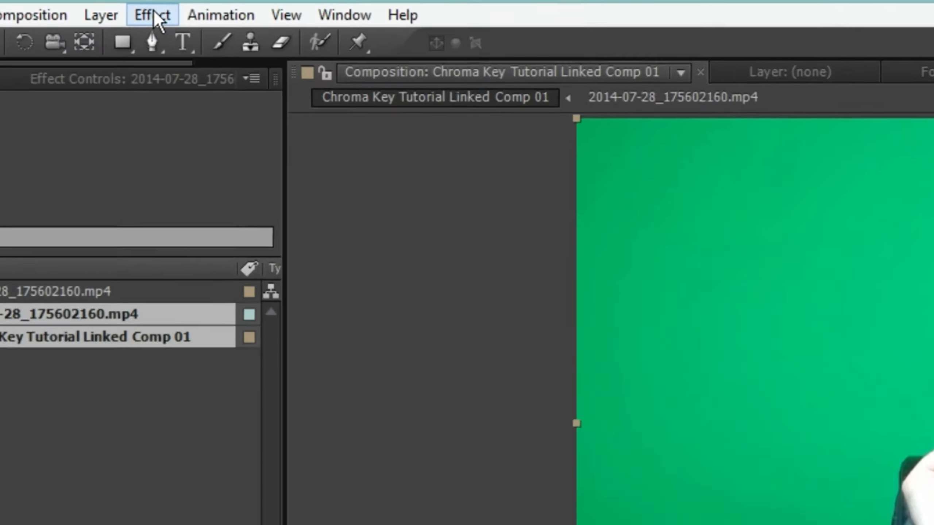
left_click(103, 16)
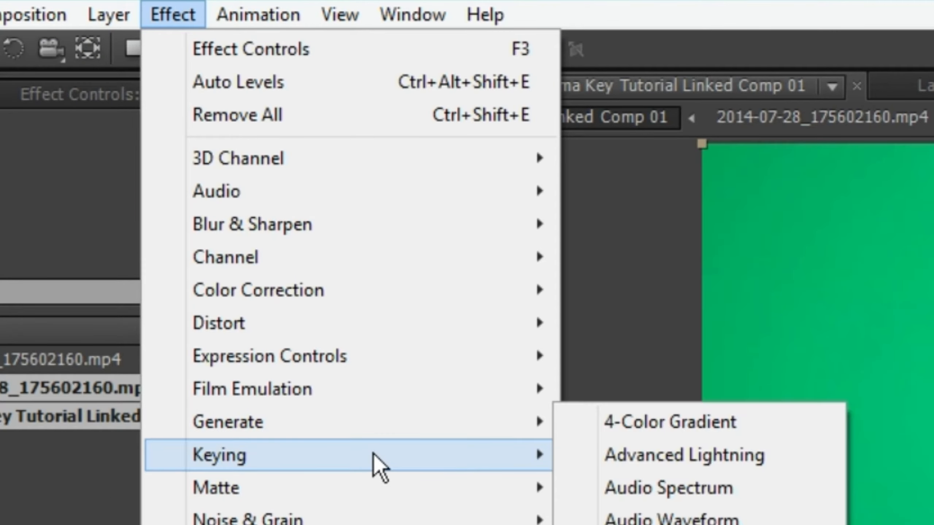
mouse_move(379, 465)
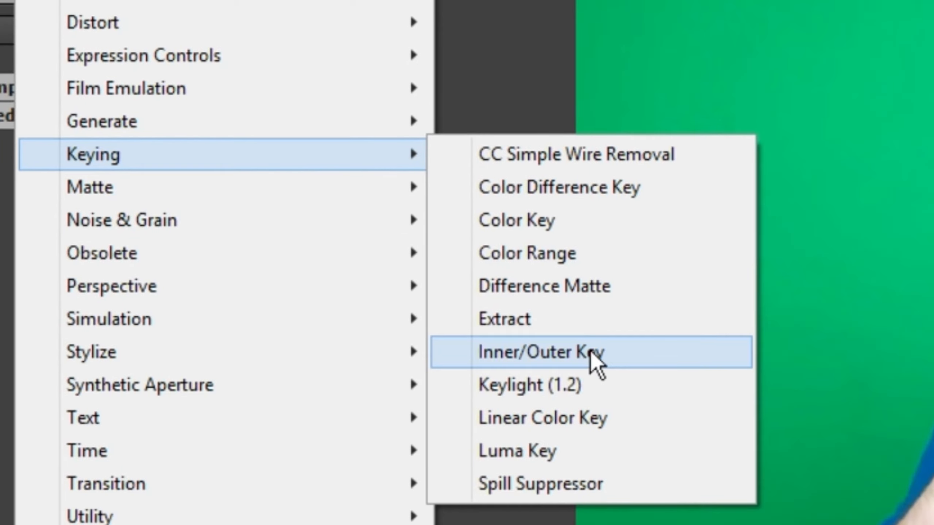
left_click(557, 385)
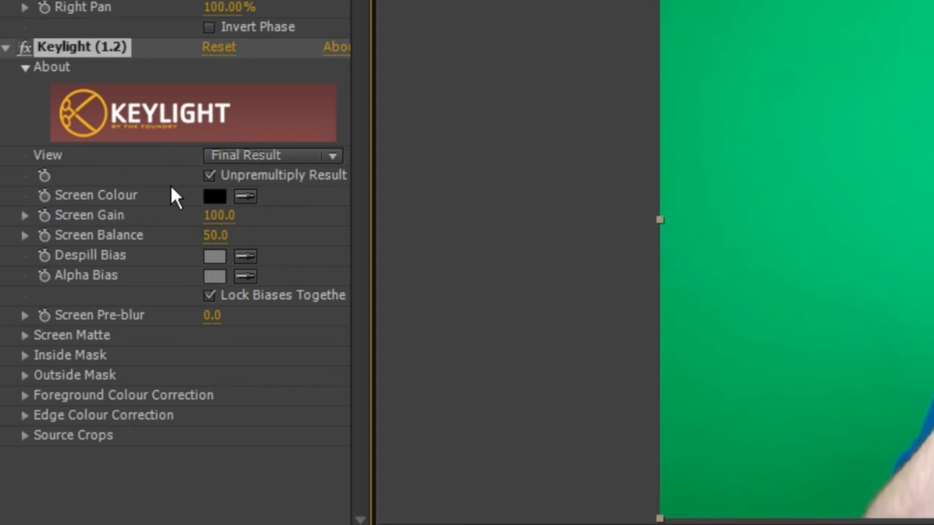
Sample the bright green backdrop beside the head as Keylight's Screen Colour.
left_click(247, 151)
left_click(247, 151)
key("Escape")
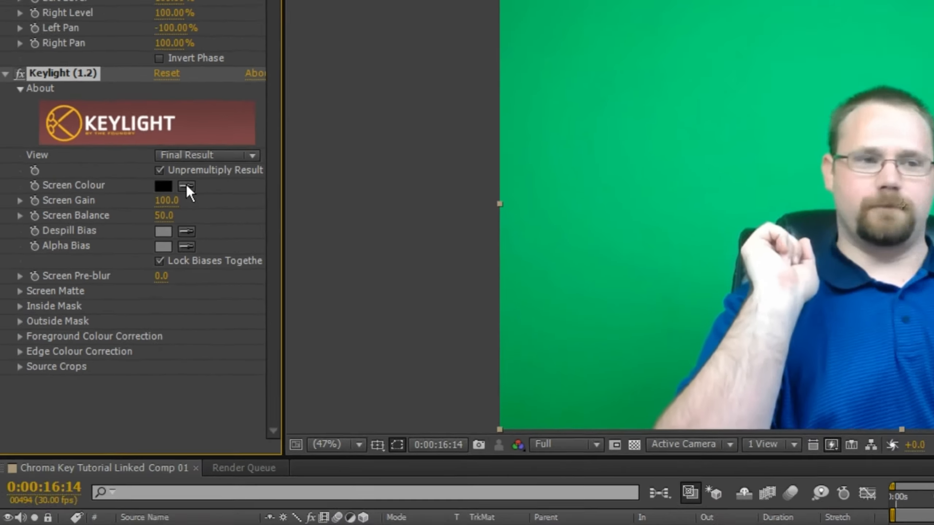
left_click(246, 197)
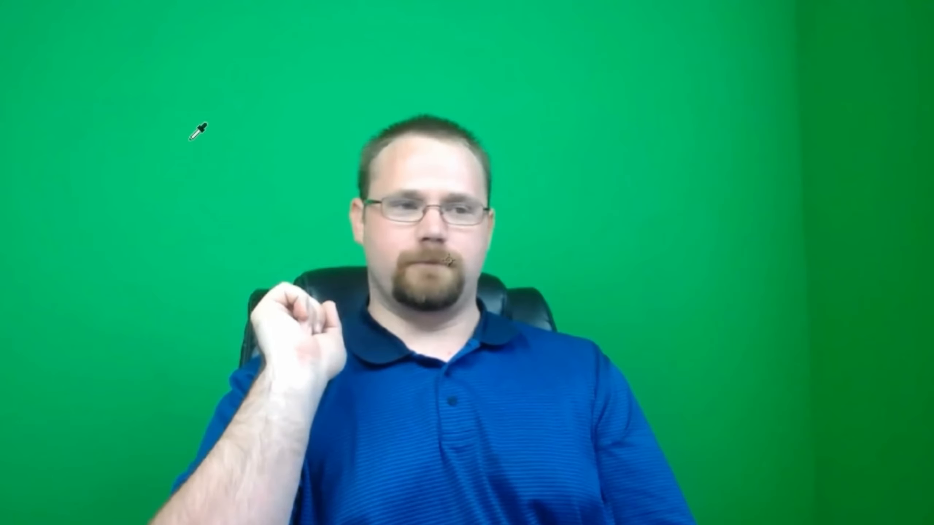
left_click(190, 139)
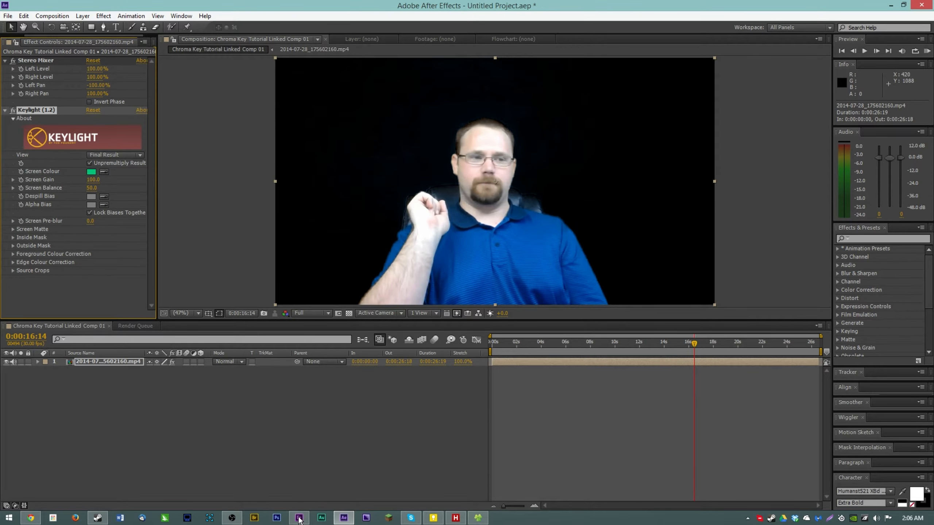
Switch to Premiere Pro and create a new sequence named test.
left_click(298, 518)
key("ctrl+n")
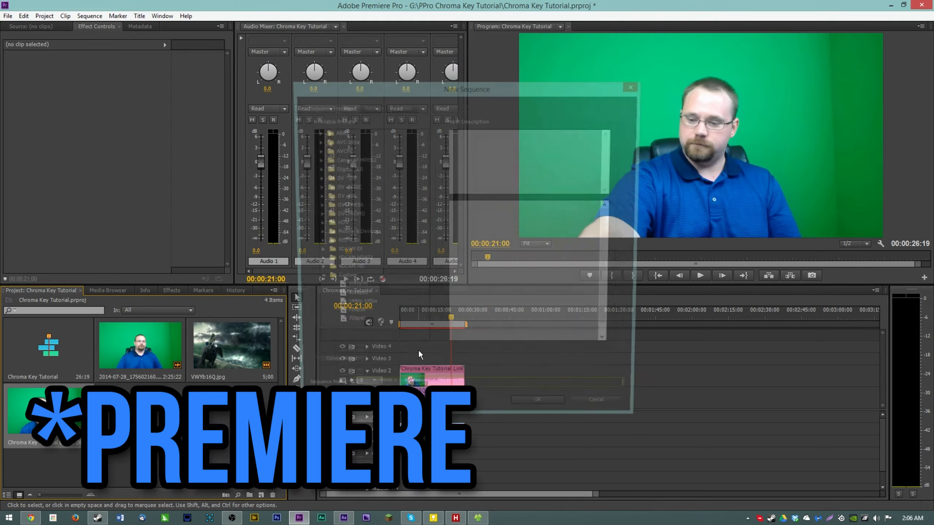
type("test")
key("Return")
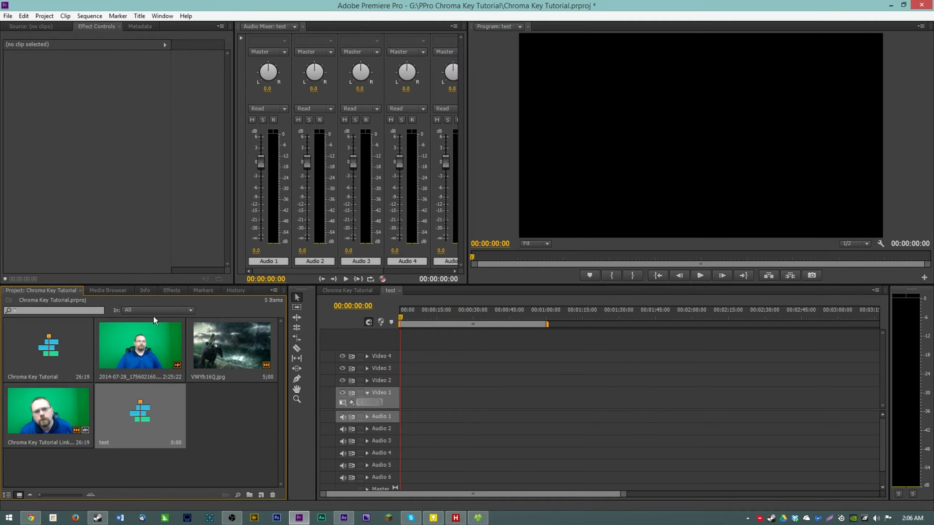
Place the original green-screen clip at the start of Video 1 in the test sequence and apply the Chroma Key effect to it.
left_click_drag(157, 366, 415, 396)
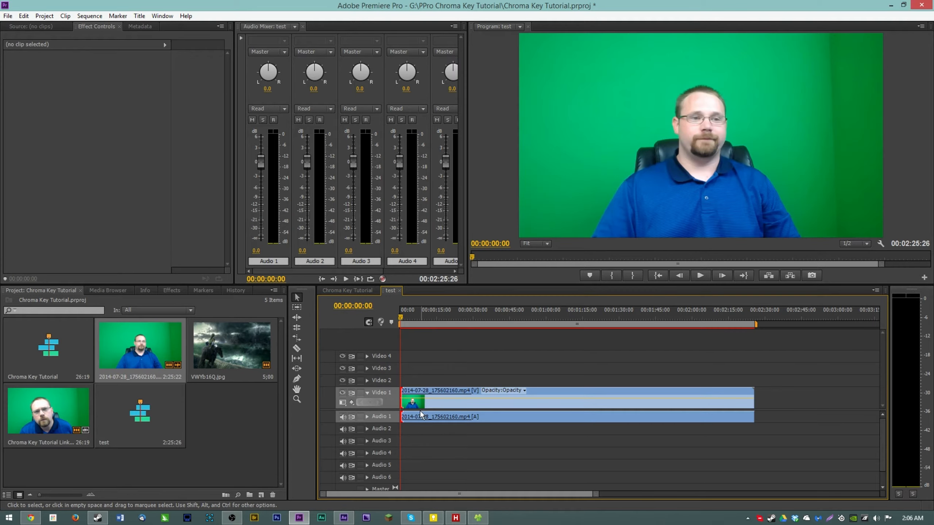
left_click(173, 290)
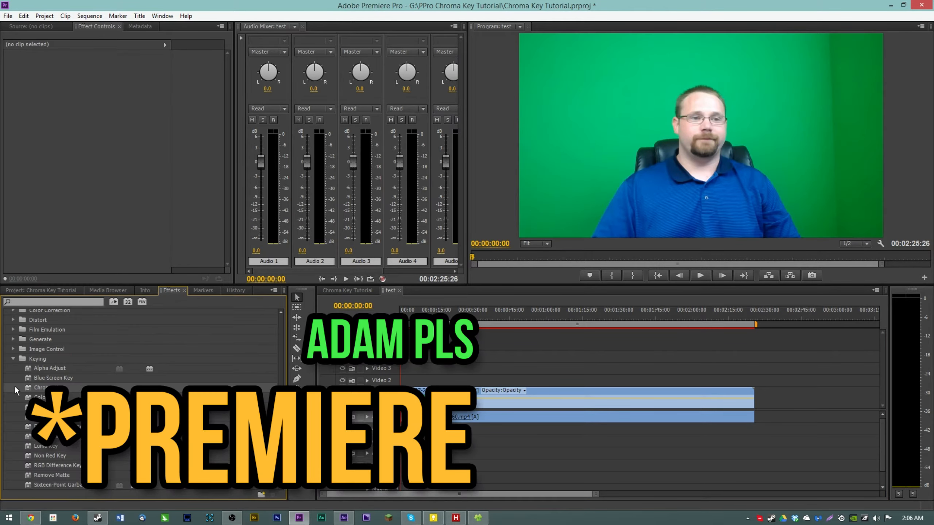
left_click_drag(36, 388, 423, 399)
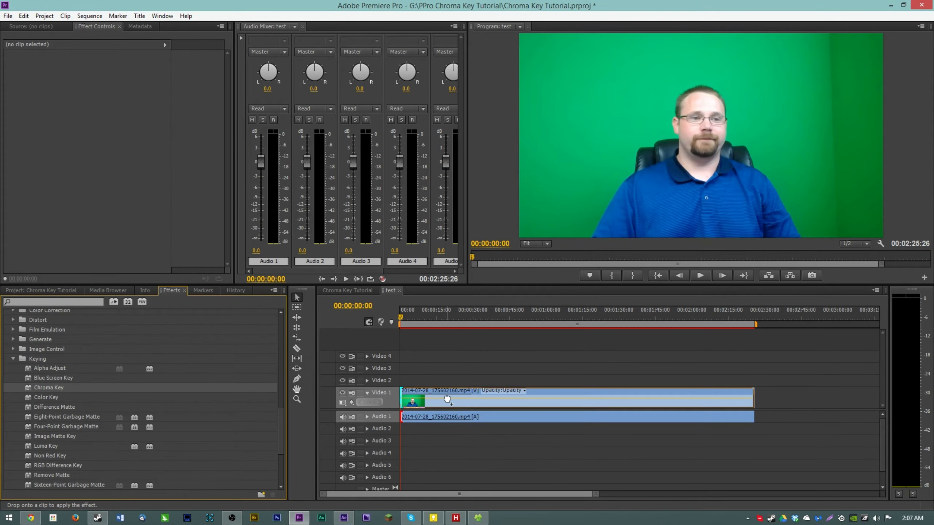
Sample the green backdrop as the Chroma Key color and raise Similarity until the whole backdrop is keyed out.
left_click(101, 107)
left_click(612, 80)
left_click(101, 106)
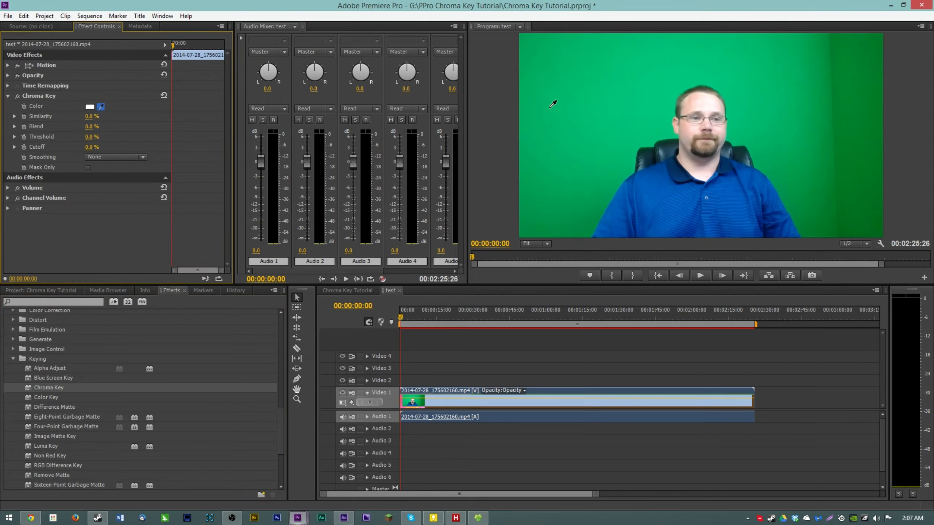
left_click(568, 105)
left_click(14, 117)
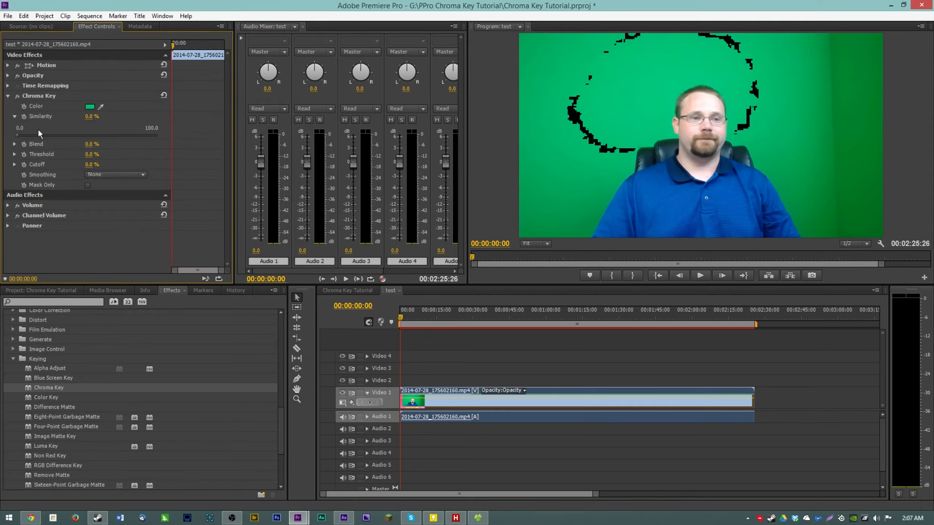
left_click_drag(69, 135, 109, 146)
left_click(555, 348)
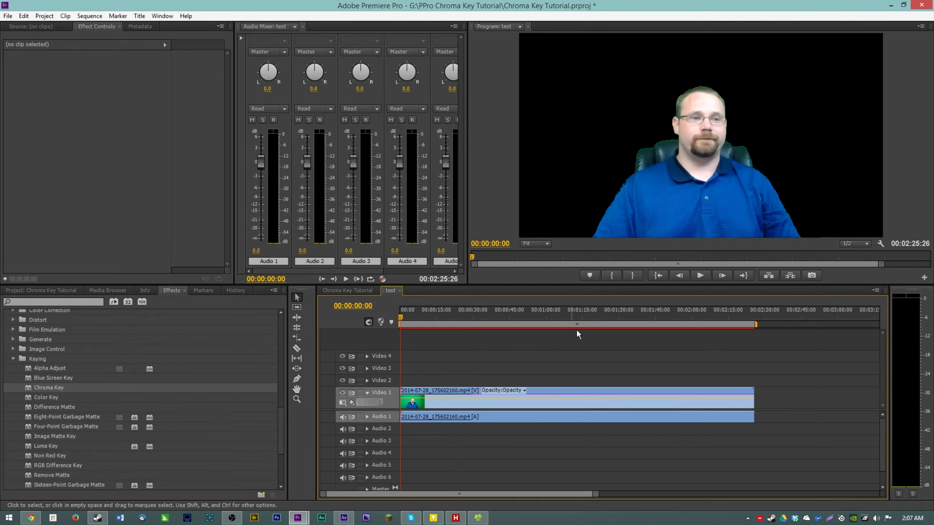
Check the Chroma Key result at several points along the test sequence.
left_click(601, 317)
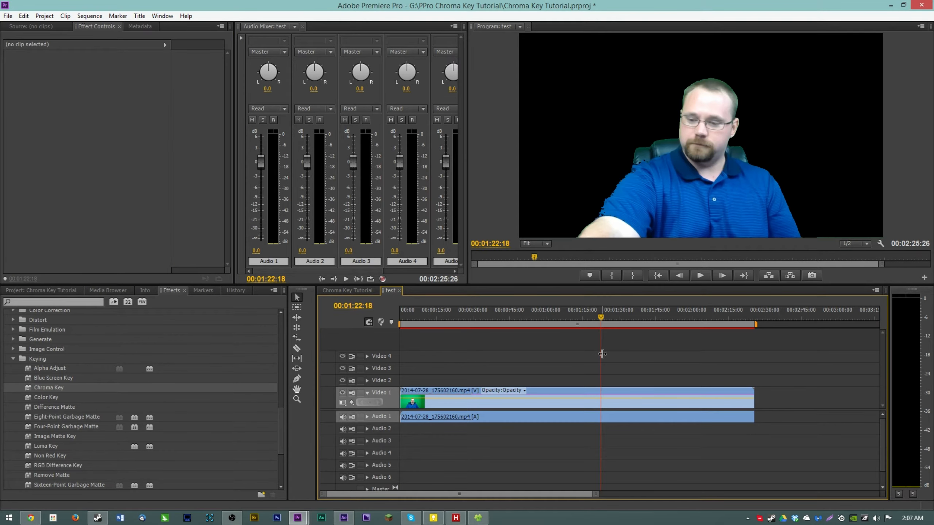
left_click(647, 390)
left_click(670, 318)
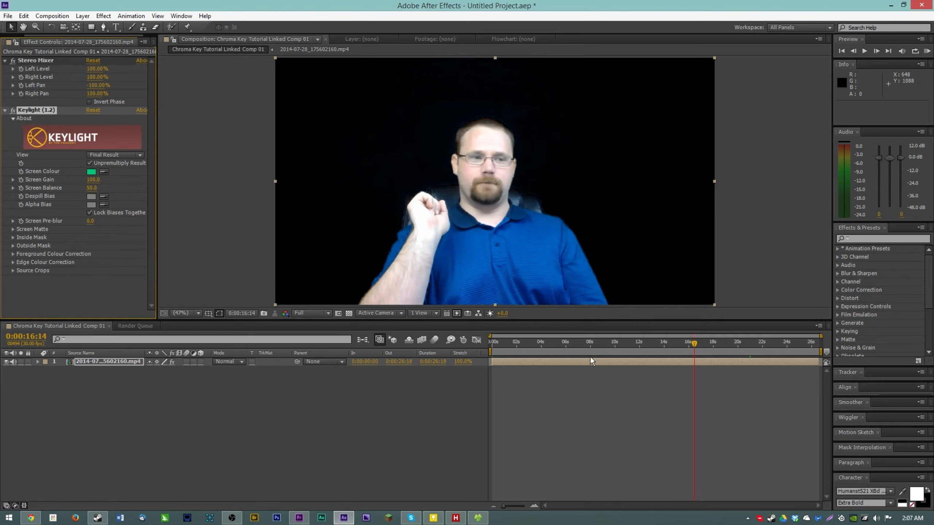
Switch to After Effects and check the Keylight result at several frames of the linked comp.
left_click(539, 345)
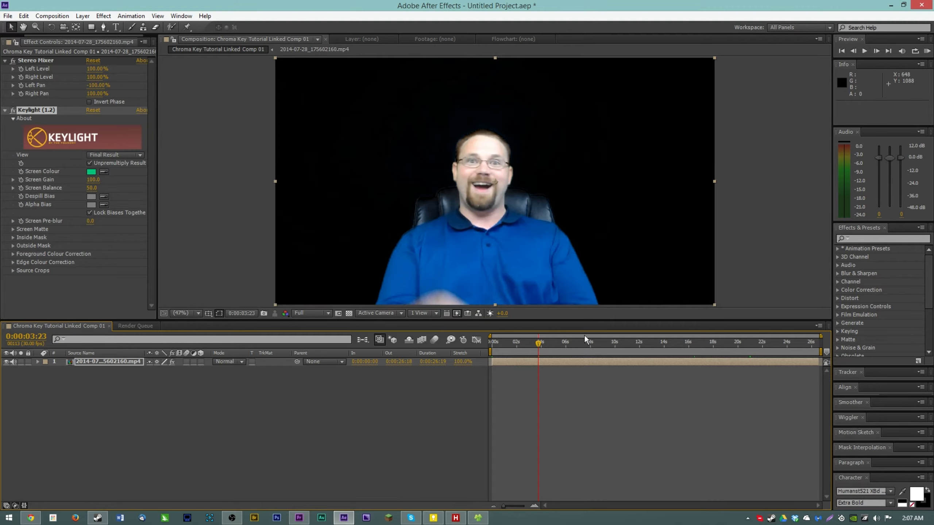
left_click(595, 343)
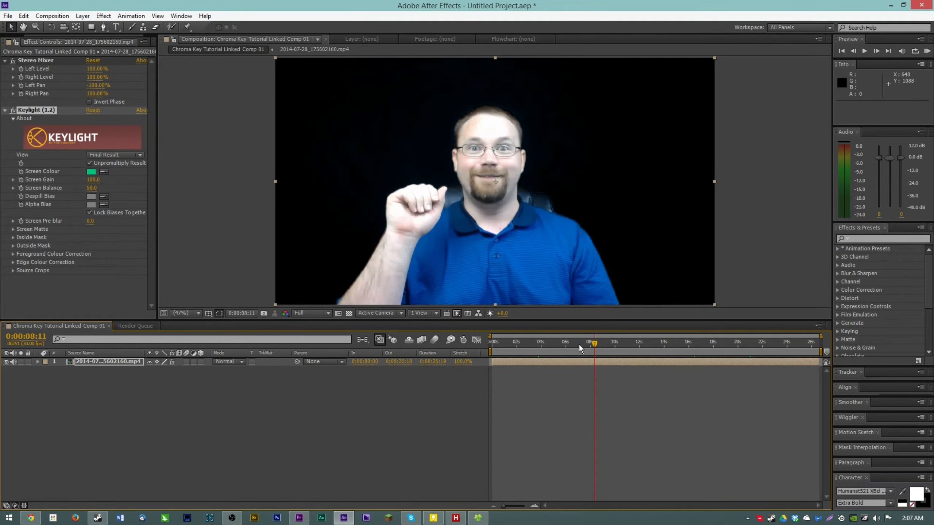
left_click(565, 346)
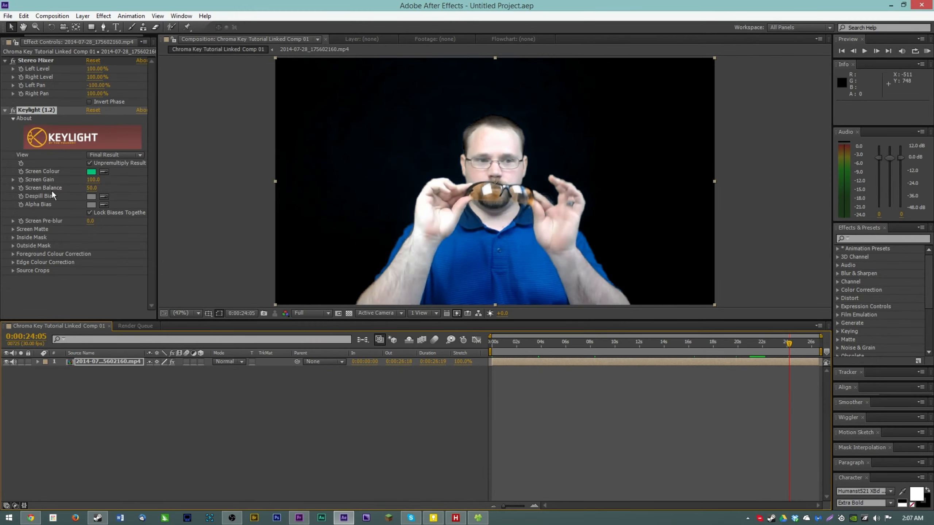
Raise Keylight's Screen Gain to 177.1 to clean up the remaining backdrop.
left_click(12, 179)
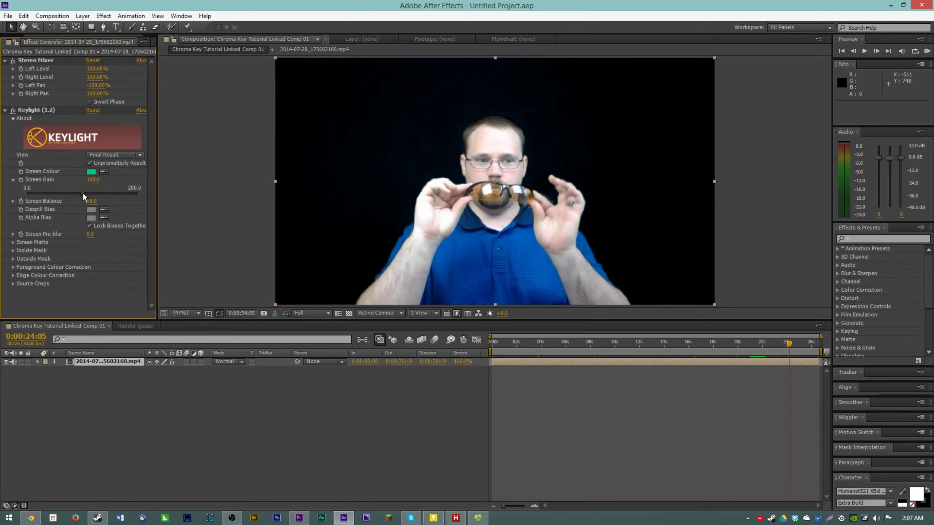
left_click_drag(83, 195, 84, 195)
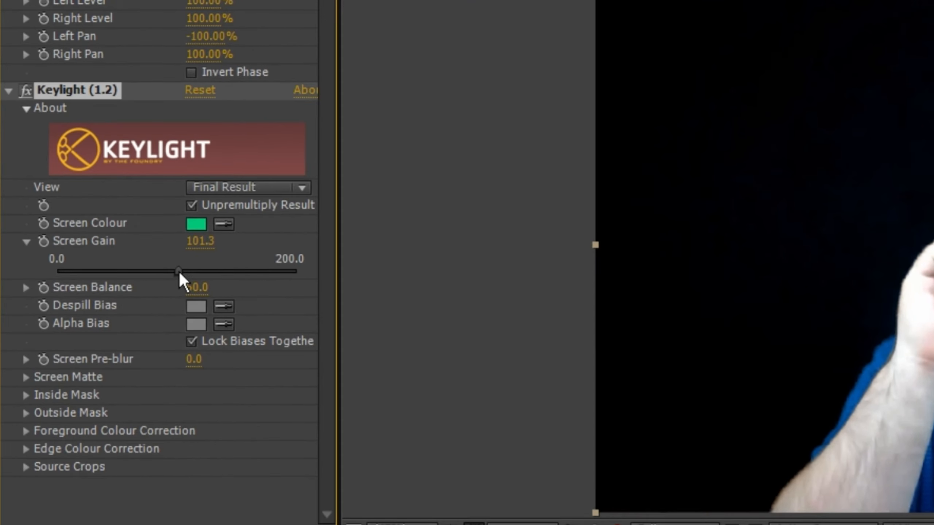
left_click_drag(178, 271, 254, 275)
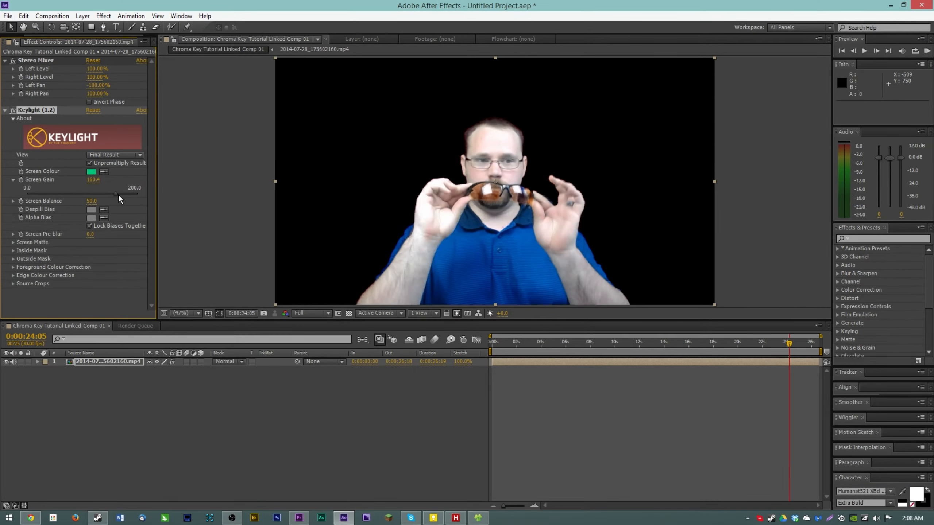
left_click_drag(119, 195, 144, 209)
key("ctrl+z")
left_click_drag(125, 214, 129, 203)
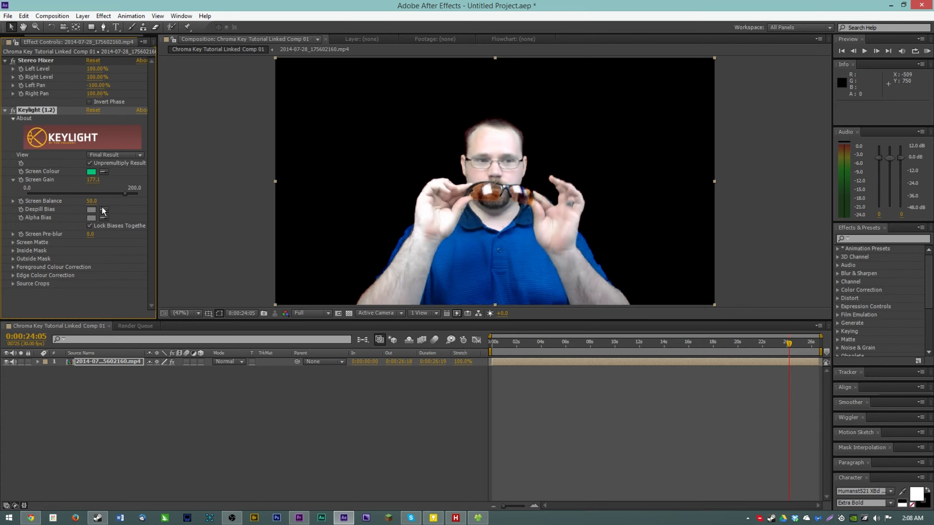
Try low and high extremes of Keylight's Screen Balance and settle on 55.1.
left_click(13, 202)
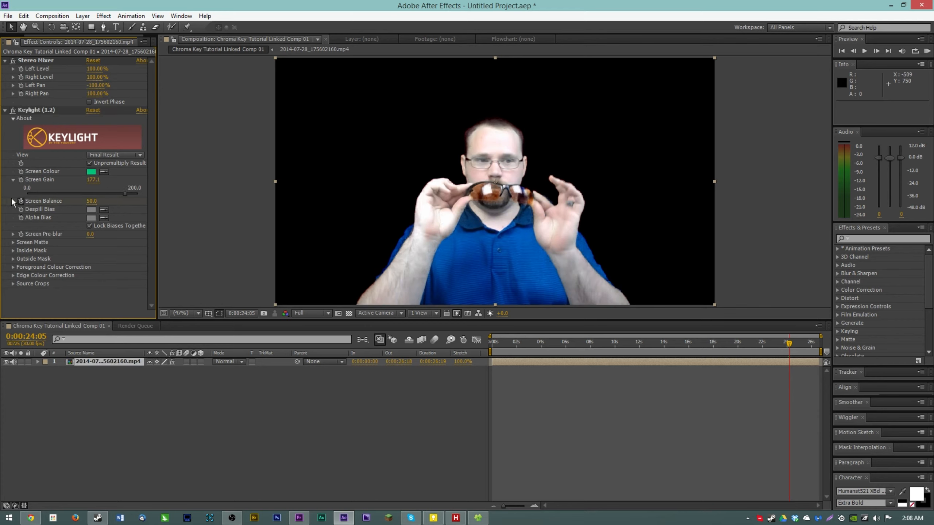
left_click(18, 201)
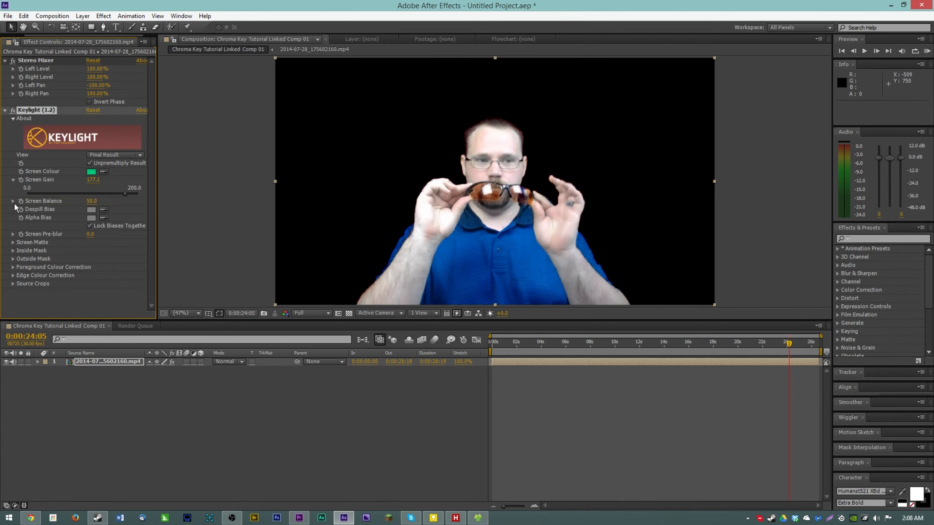
left_click(13, 202)
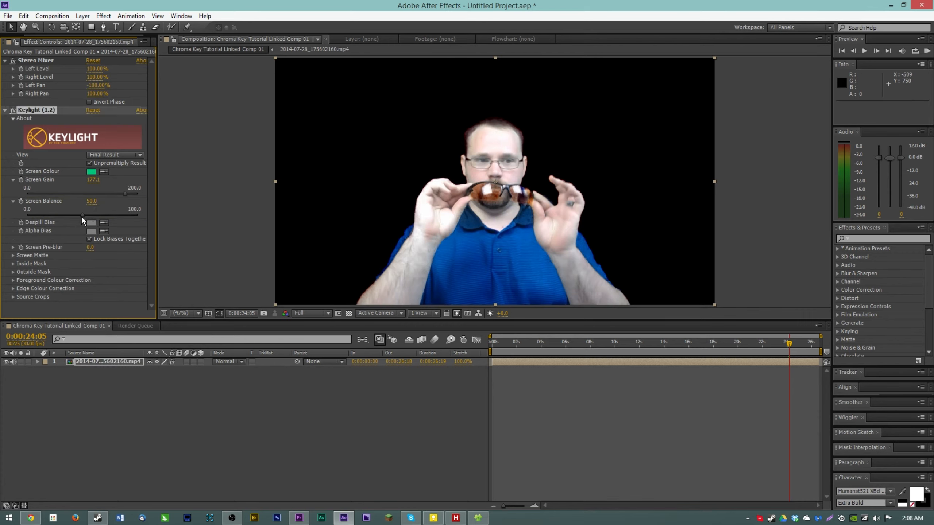
left_click_drag(82, 216, 39, 226)
key("ctrl+z")
left_click(27, 215)
key("ctrl+z")
left_click_drag(122, 217, 164, 219)
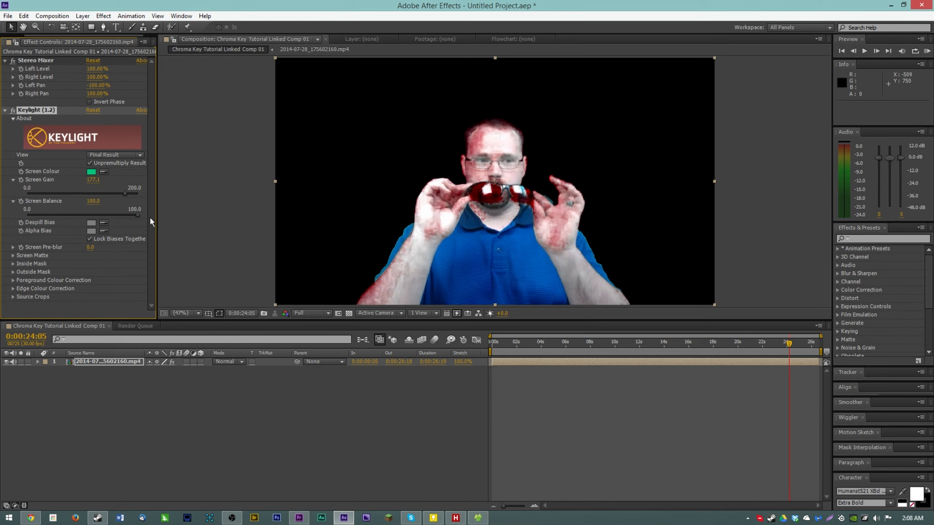
left_click(89, 215)
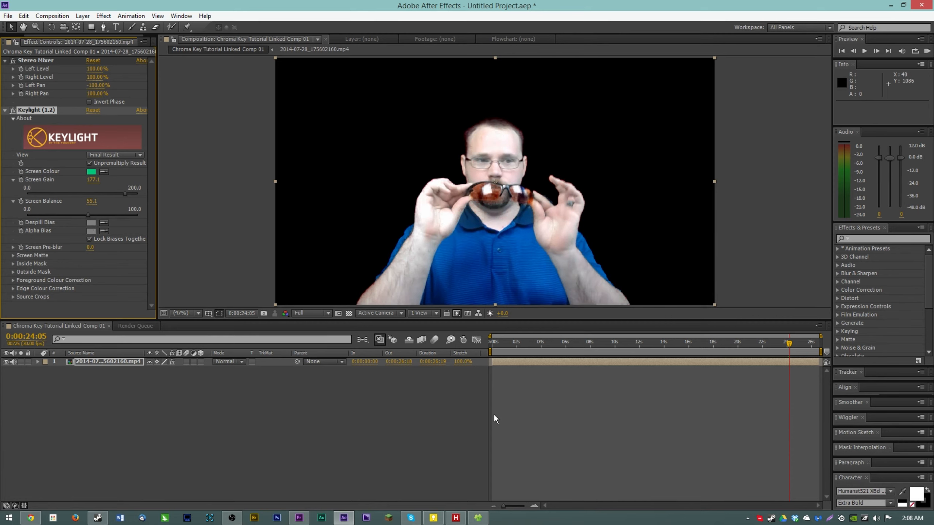
Set Keylight's Screen Gain to 128.6 and Screen Balance to 48.9 while viewing frame 0:00:16:13, and save the project.
left_click(557, 343)
left_click_drag(606, 352, 696, 358)
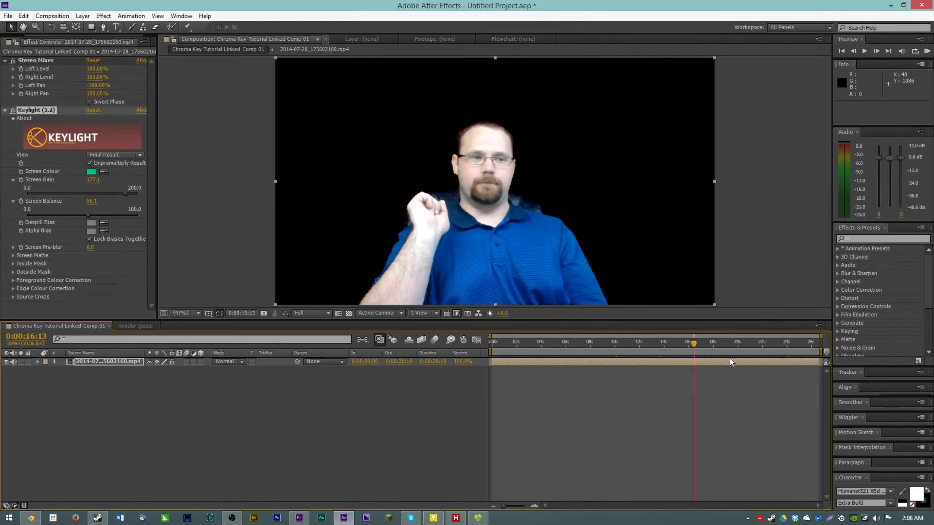
left_click_drag(126, 193, 79, 218)
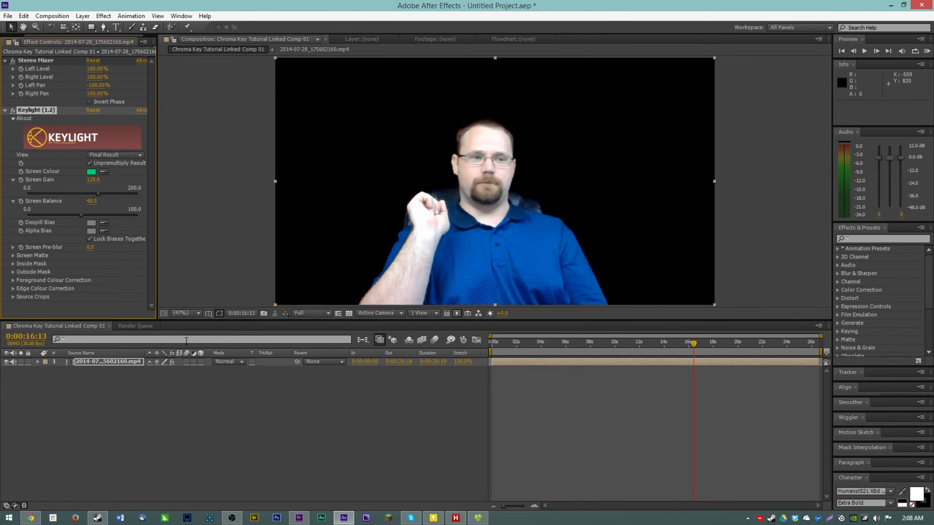
key("ctrl+s")
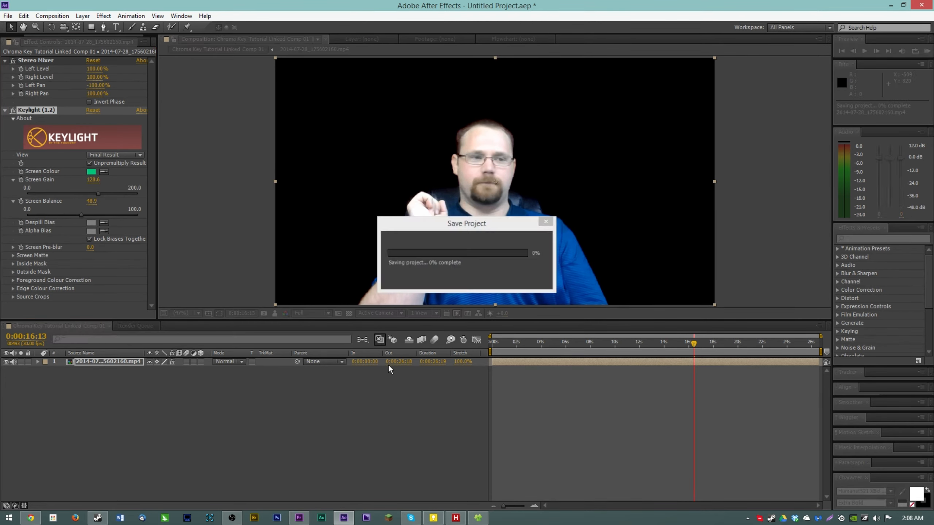
Switch to Premiere Pro and play the Chroma Key Tutorial sequence from about 00:00:02:18 to review the Keylight key over the background image.
left_click(301, 519)
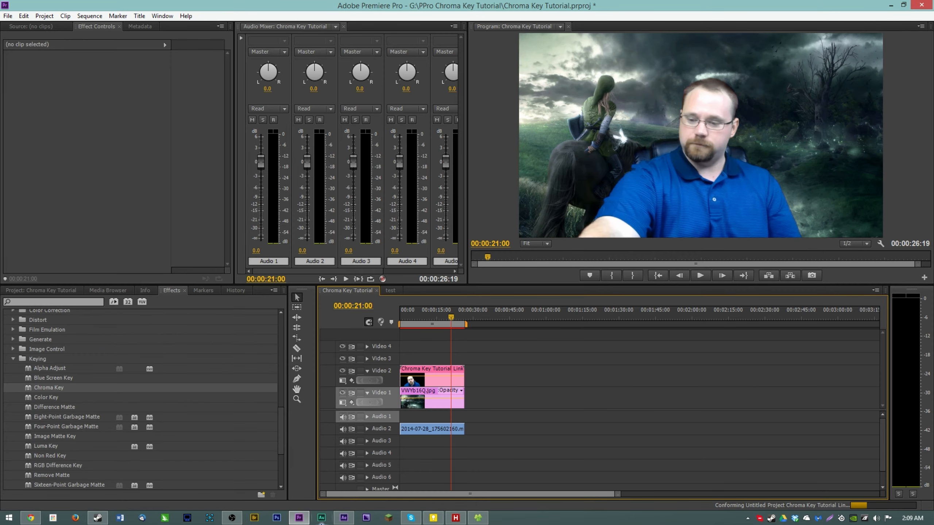
left_click(344, 518)
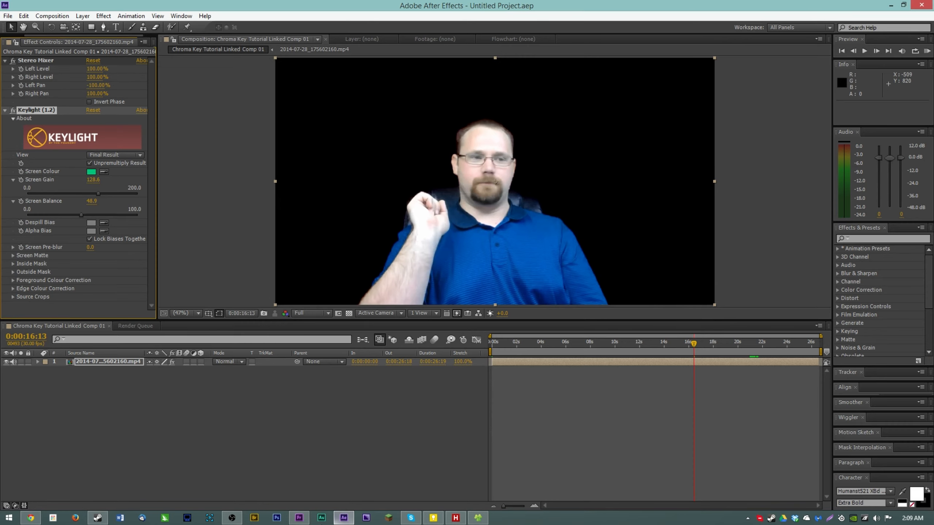
left_click(299, 518)
left_click(407, 319)
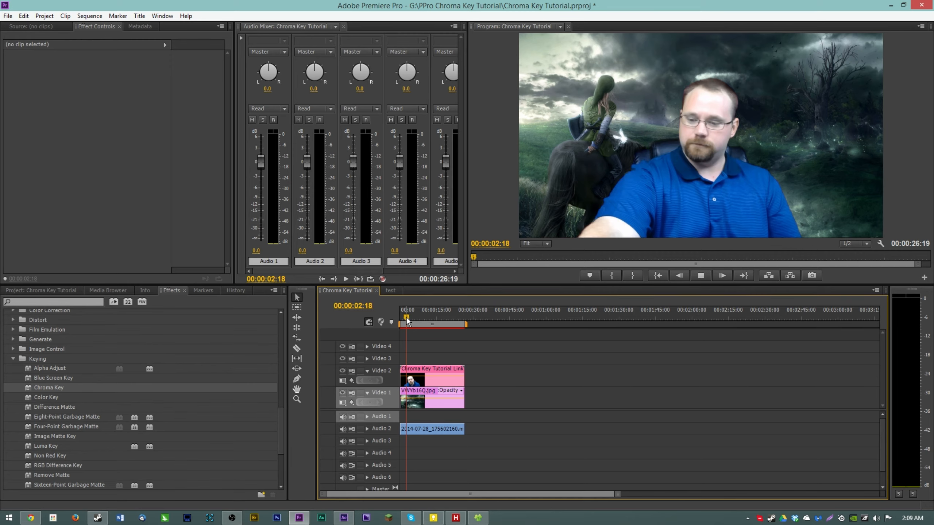
key("space")
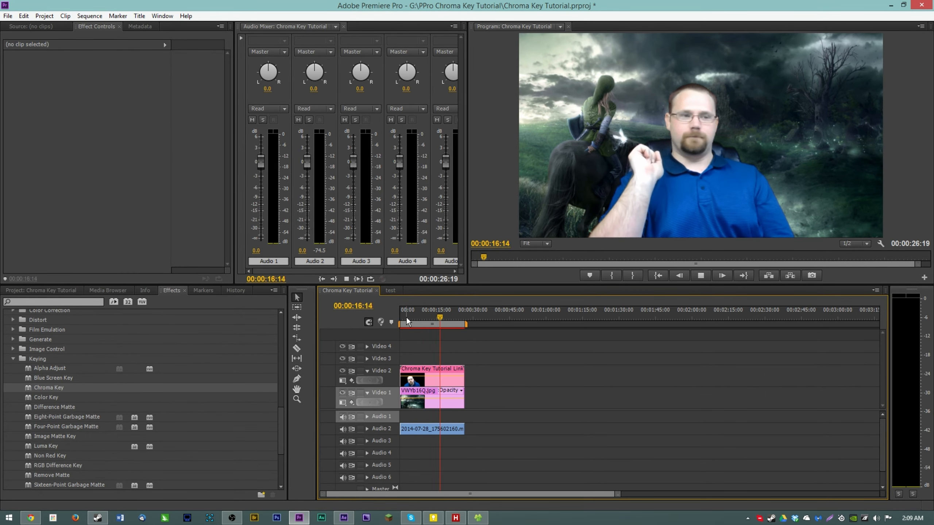
key("space")
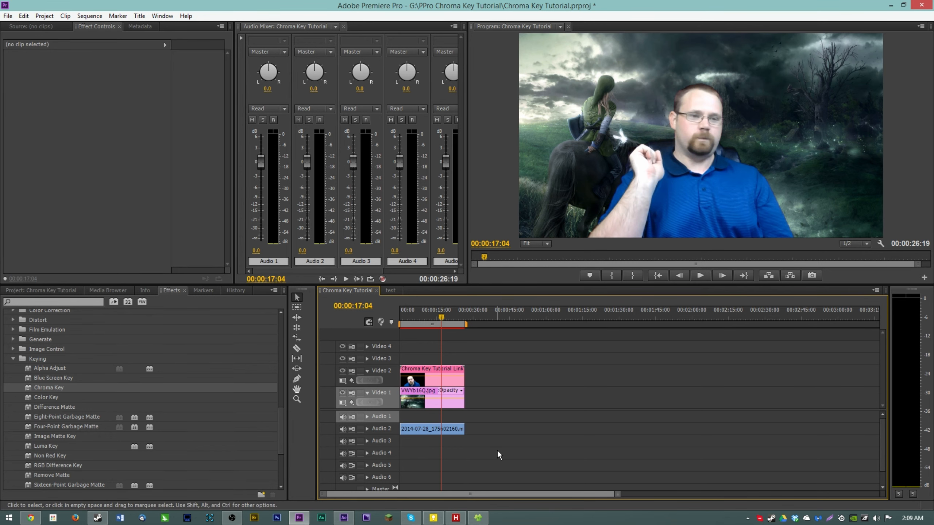
Review the export settings for the Chroma Key Tutorial sequence and close them without exporting.
key("ctrl+m")
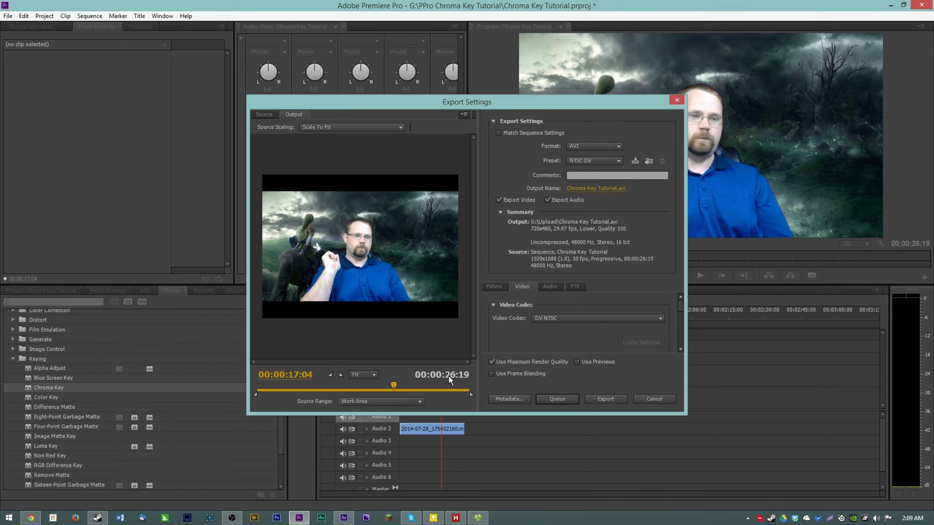
left_click(343, 518)
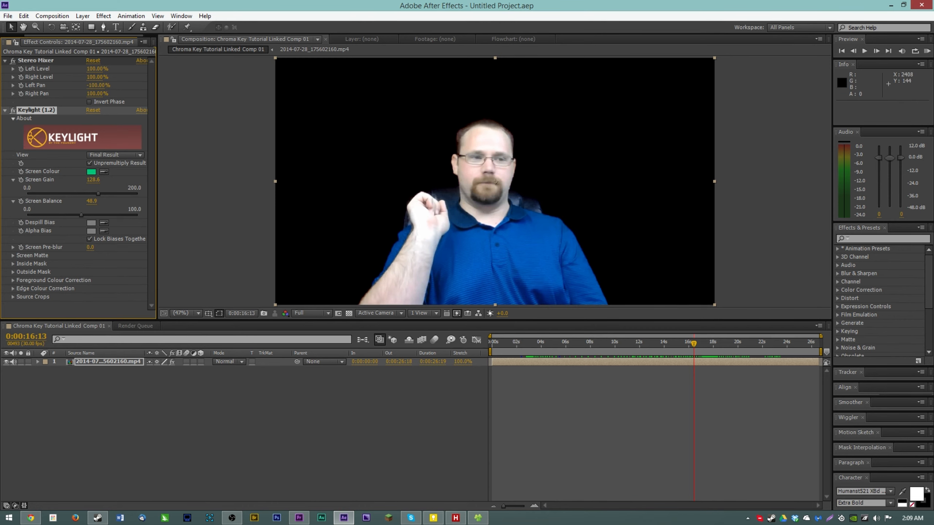
key("alt+Tab")
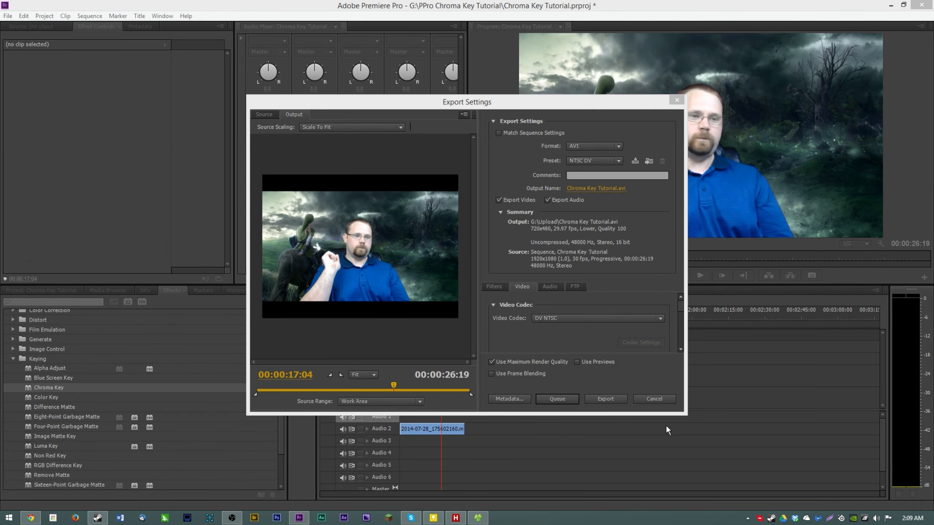
left_click(655, 402)
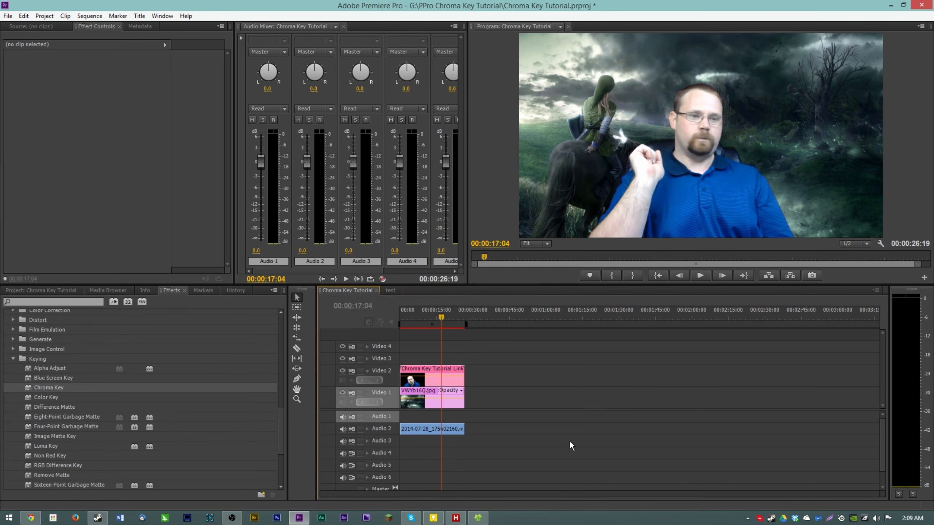
Scrub the Chroma Key Tutorial sequence back to 00:00:01:06 to inspect the keyed clip over the background.
left_click(432, 383)
left_click(435, 316)
left_click(471, 342)
left_click_drag(447, 319, 402, 333)
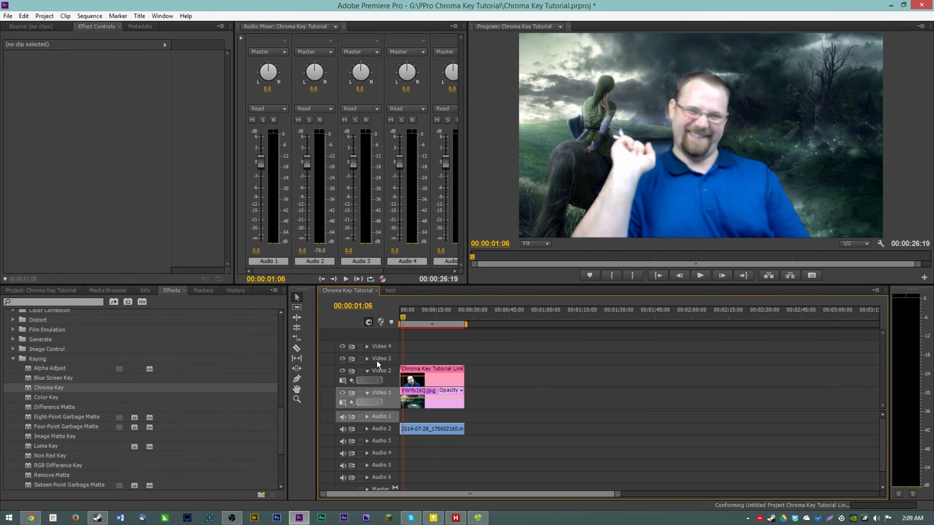